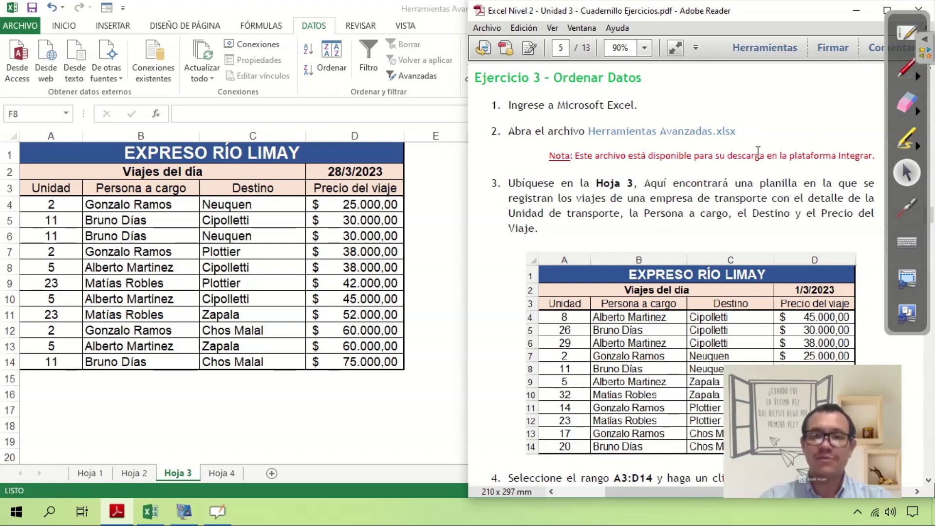
Step: Select the words "Hoja 3" in step 3 of the Ejercicio 3 PDF
{"action": "left_click_drag", "start_coordinate": [602, 180], "coordinate": [636, 179]}
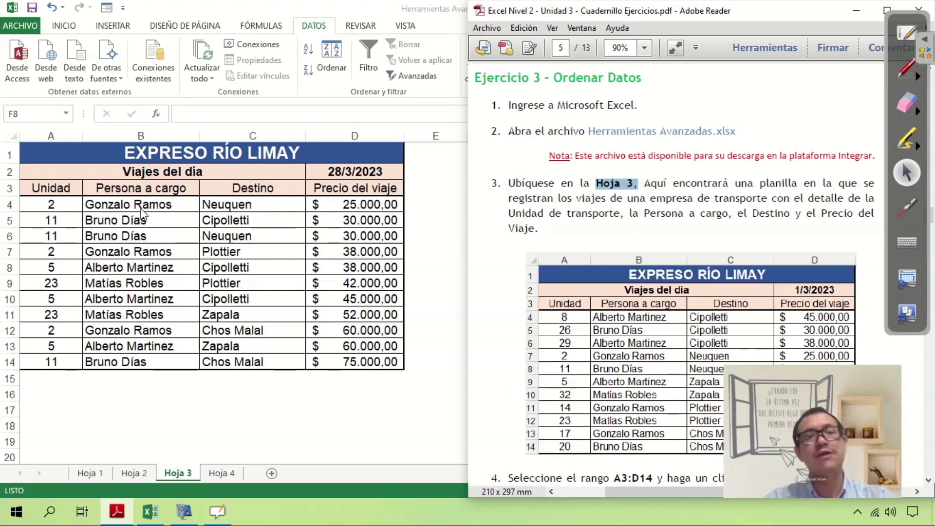
{"action": "key", "text": "alt+Tab"}
{"action": "left_click_drag", "start_coordinate": [115, 205], "coordinate": [131, 361]}
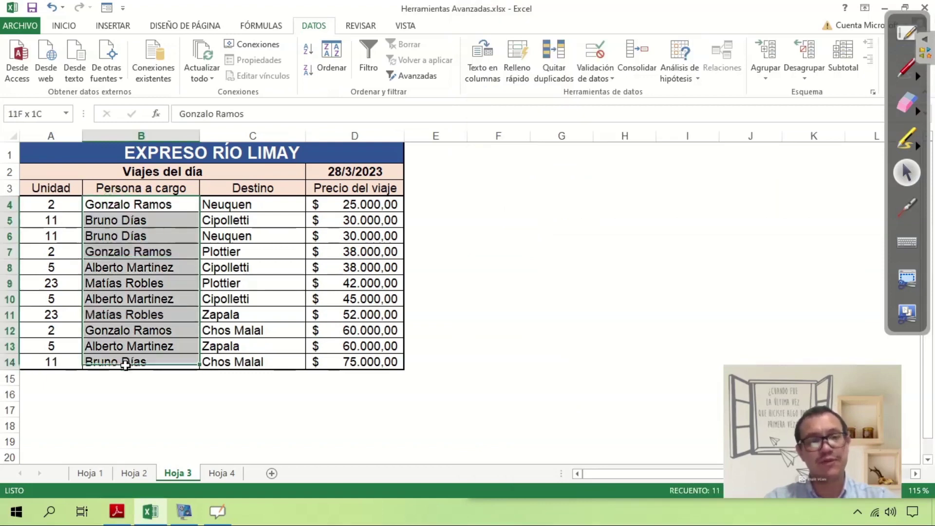
{"action": "left_click_drag", "start_coordinate": [232, 207], "coordinate": [253, 314]}
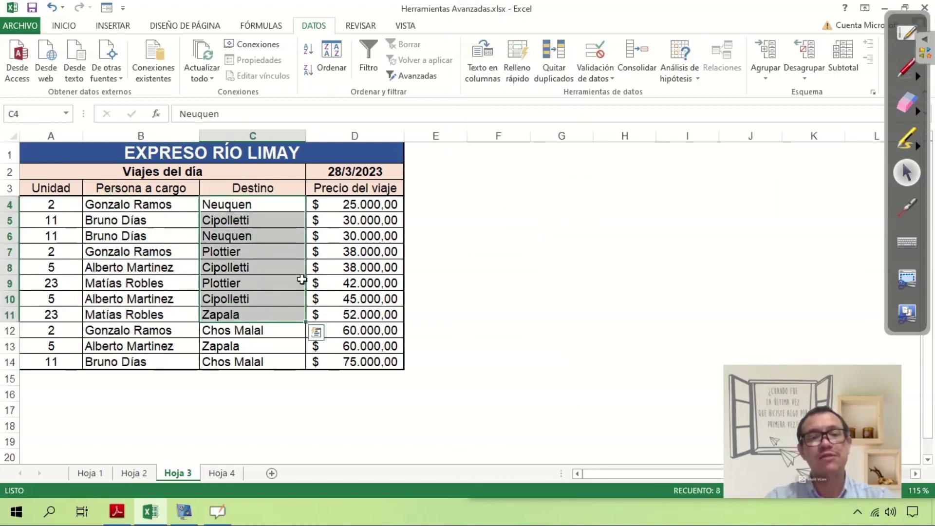
{"action": "left_click", "coordinate": [359, 206]}
{"action": "left_click", "coordinate": [343, 224]}
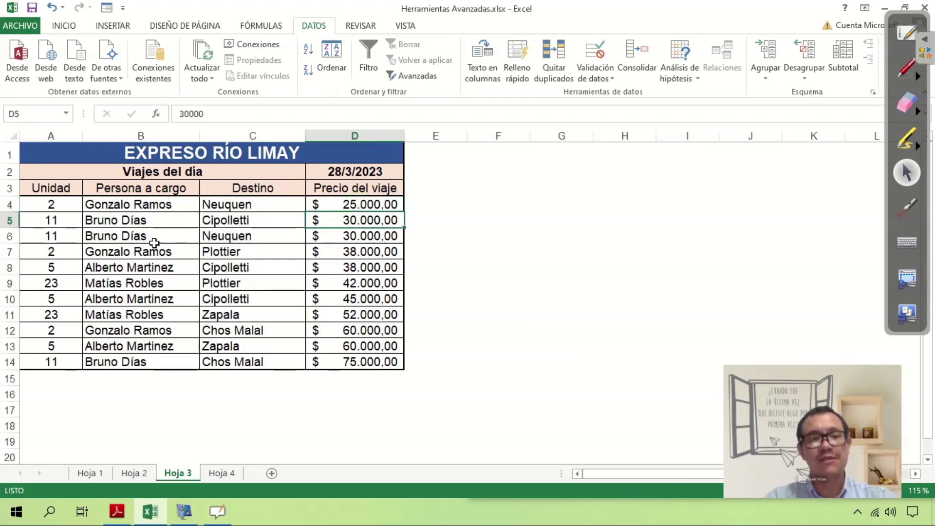
{"action": "left_click", "coordinate": [350, 172]}
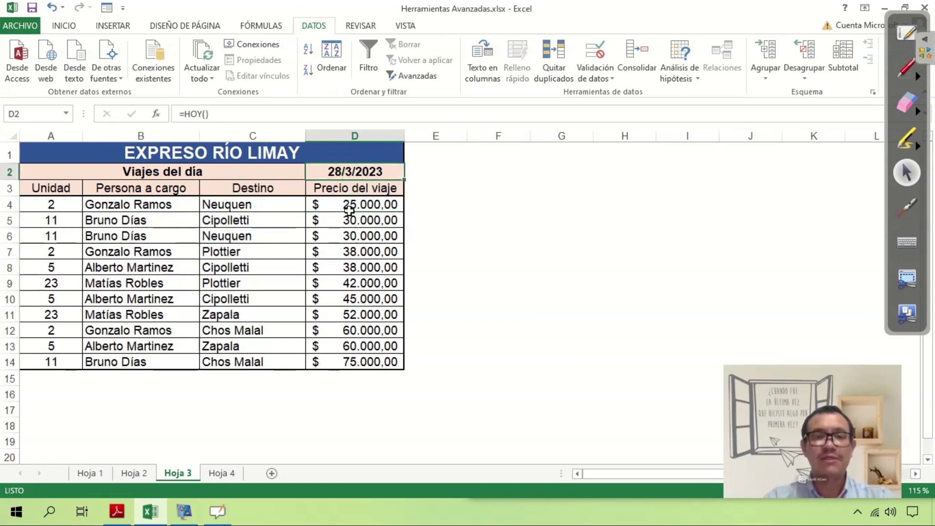
{"action": "left_click", "coordinate": [337, 238]}
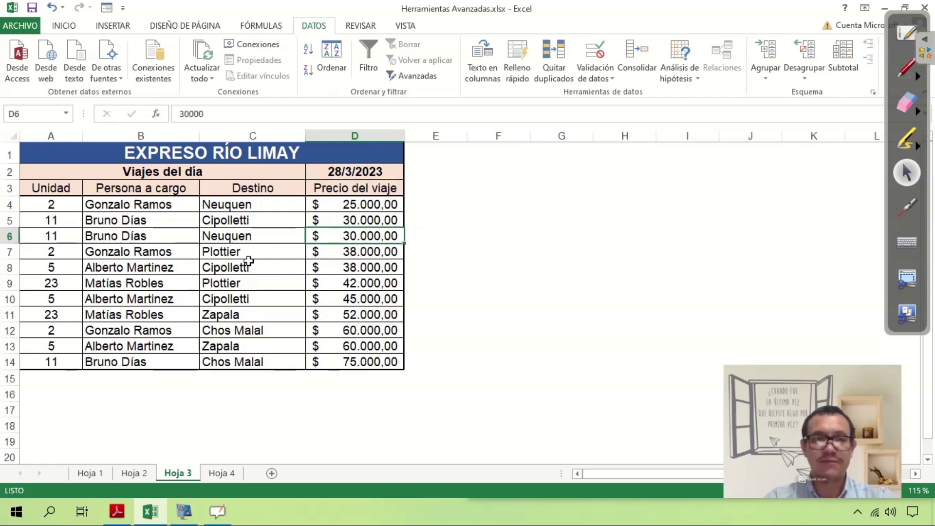
{"action": "left_click", "coordinate": [116, 511]}
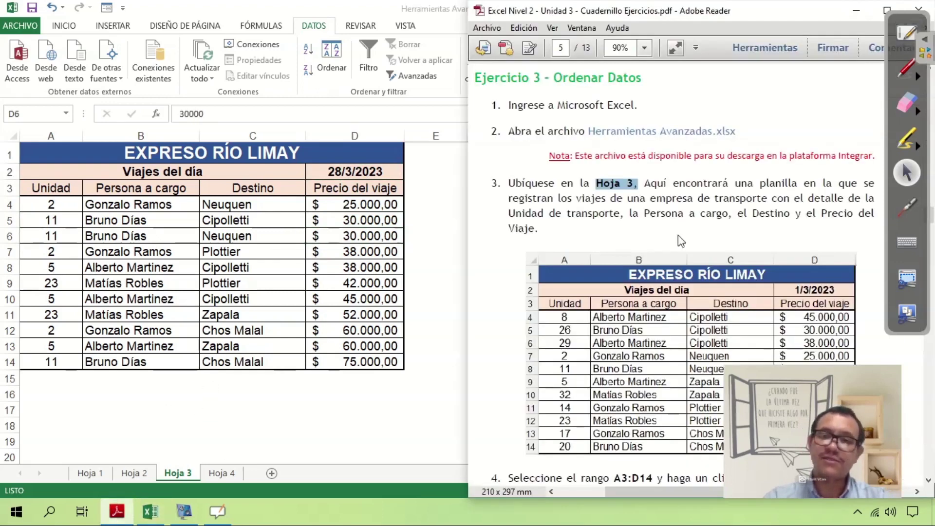
Step: Clear the PDF highlight and read down through sorting steps 4–8
{"action": "left_click", "coordinate": [677, 207]}
{"action": "scroll", "coordinate": [629, 203], "scroll_direction": "down", "scroll_amount": 1}
{"action": "scroll", "coordinate": [629, 203], "scroll_direction": "down", "scroll_amount": 4}
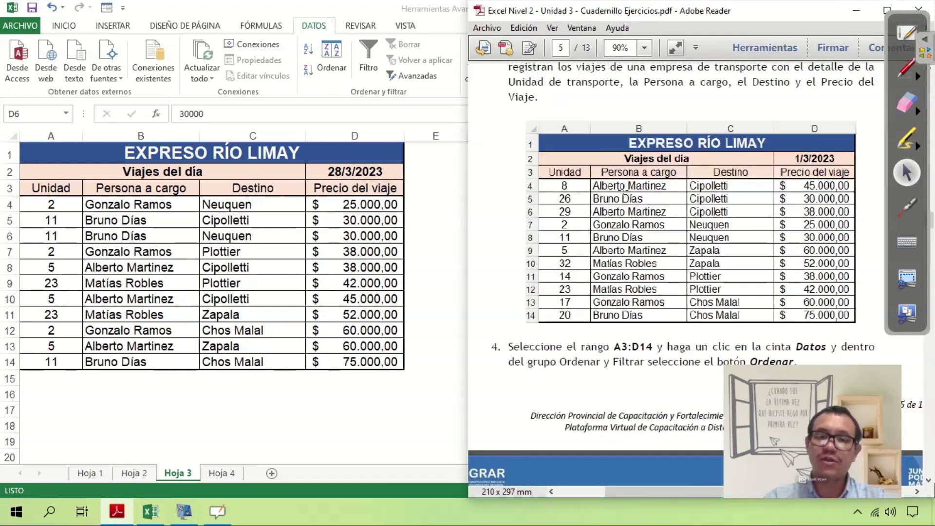
{"action": "scroll", "coordinate": [623, 186], "scroll_direction": "down", "scroll_amount": 1}
{"action": "scroll", "coordinate": [623, 188], "scroll_direction": "down", "scroll_amount": 1}
{"action": "scroll", "coordinate": [623, 189], "scroll_direction": "down", "scroll_amount": 2}
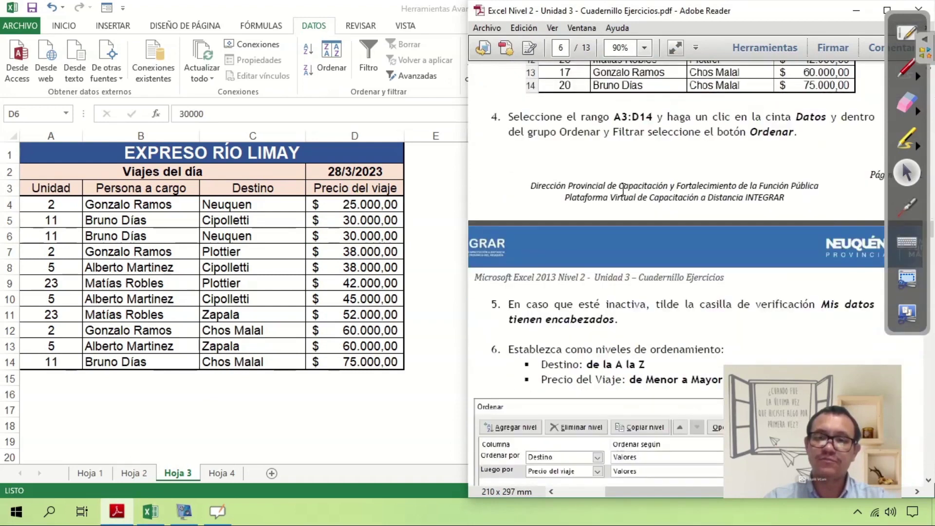
{"action": "scroll", "coordinate": [623, 190], "scroll_direction": "down", "scroll_amount": 1}
{"action": "scroll", "coordinate": [623, 190], "scroll_direction": "down", "scroll_amount": 1}
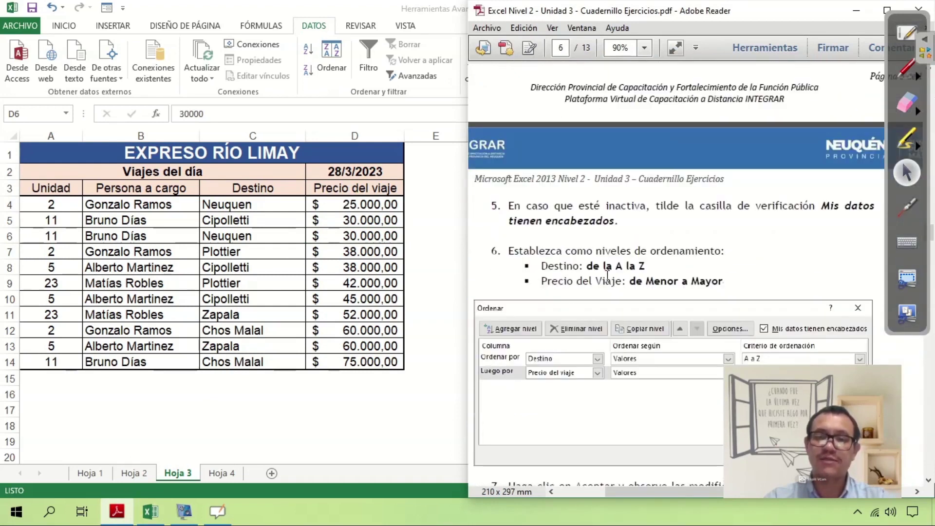
{"action": "scroll", "coordinate": [613, 271], "scroll_direction": "down", "scroll_amount": 2}
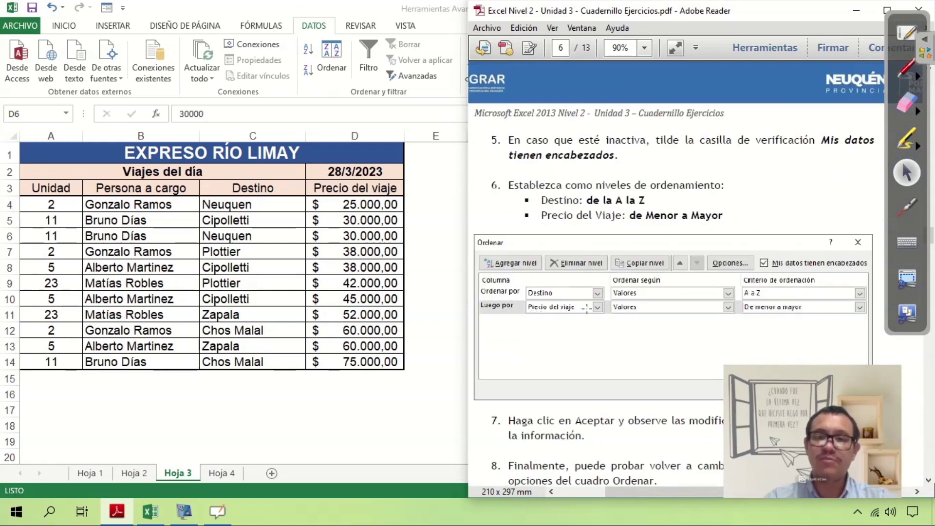
Step: Scroll back to step 4, then select the trip table range A3:D14 in Excel
{"action": "scroll", "coordinate": [587, 309], "scroll_direction": "up", "scroll_amount": 3}
{"action": "scroll", "coordinate": [592, 321], "scroll_direction": "up", "scroll_amount": 3}
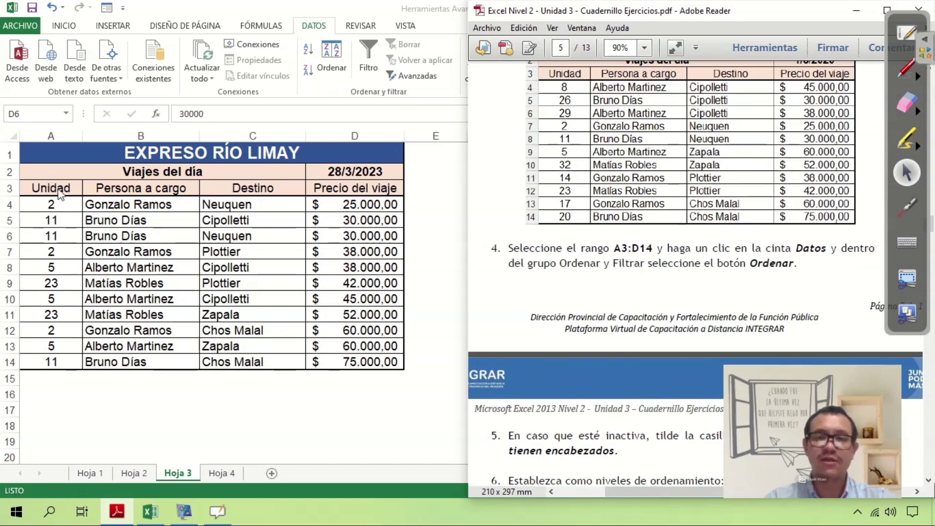
{"action": "key", "text": "alt+Tab"}
{"action": "mouse_move", "coordinate": [44, 188]}
{"action": "left_mouse_down"}
{"action": "mouse_move", "coordinate": [323, 346]}
{"action": "mouse_move", "coordinate": [323, 361]}
{"action": "left_mouse_up"}
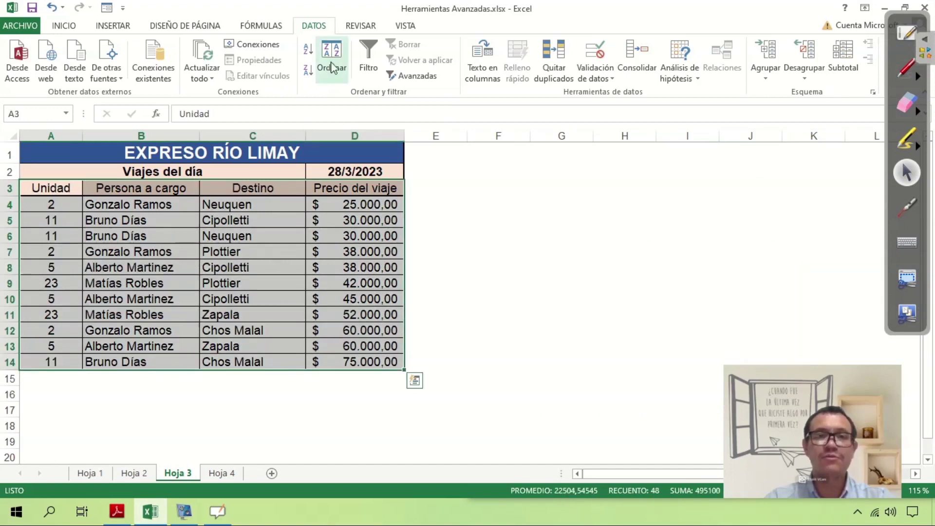
Step: Open the Ordenar dialog for the selected table while checking the PDF instructions
{"action": "left_click", "coordinate": [904, 70]}
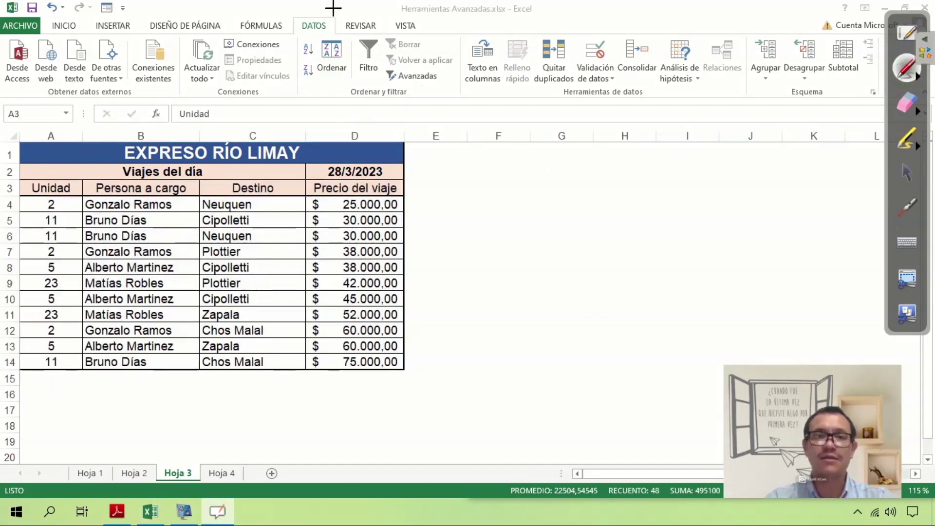
{"action": "left_click", "coordinate": [906, 175]}
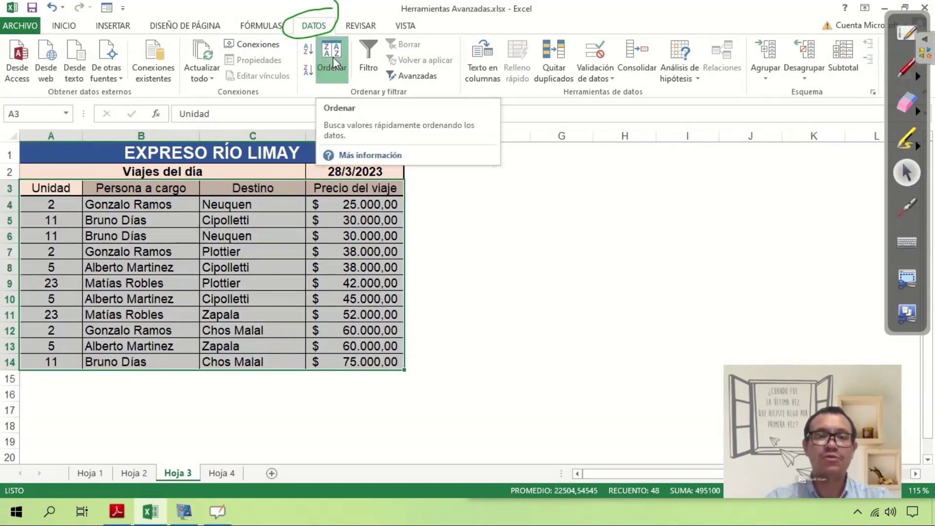
{"action": "left_click", "coordinate": [333, 61]}
{"action": "left_click_drag", "start_coordinate": [365, 191], "coordinate": [518, 182]}
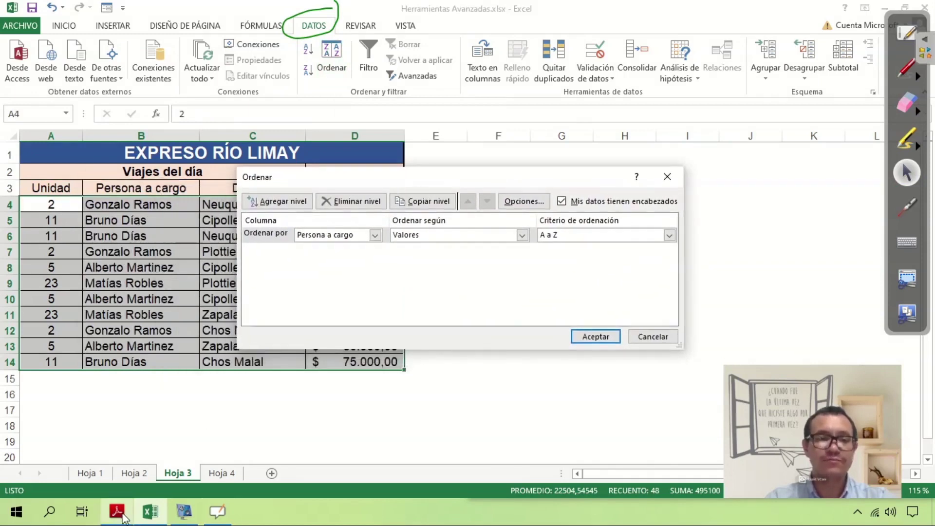
{"action": "left_click", "coordinate": [117, 511]}
{"action": "scroll", "coordinate": [617, 263], "scroll_direction": "down", "scroll_amount": 5}
{"action": "scroll", "coordinate": [608, 238], "scroll_direction": "down", "scroll_amount": 3}
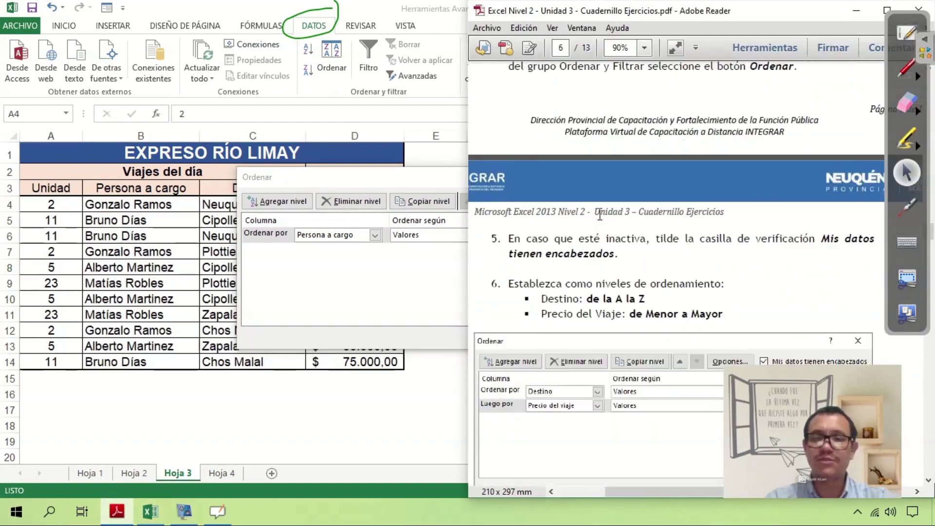
{"action": "scroll", "coordinate": [600, 213], "scroll_direction": "down", "scroll_amount": 1}
{"action": "scroll", "coordinate": [600, 214], "scroll_direction": "down", "scroll_amount": 1}
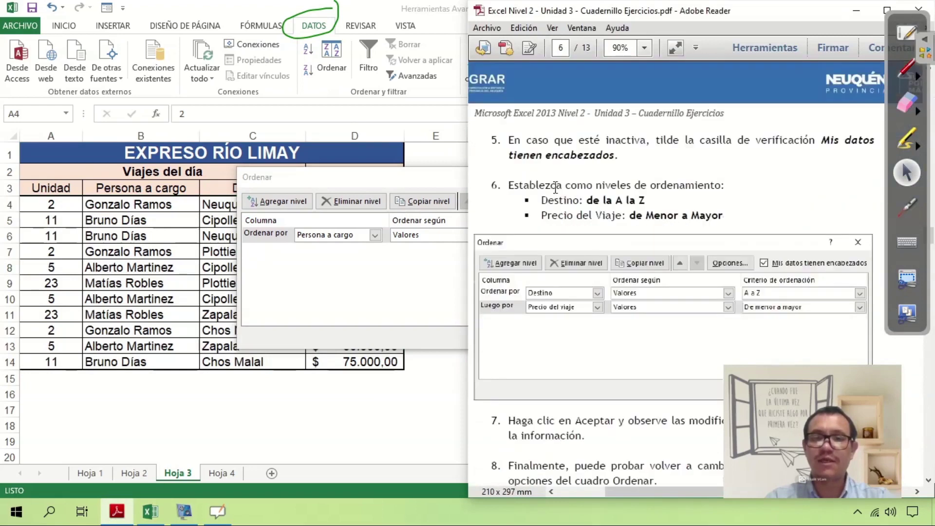
{"action": "left_click", "coordinate": [150, 512]}
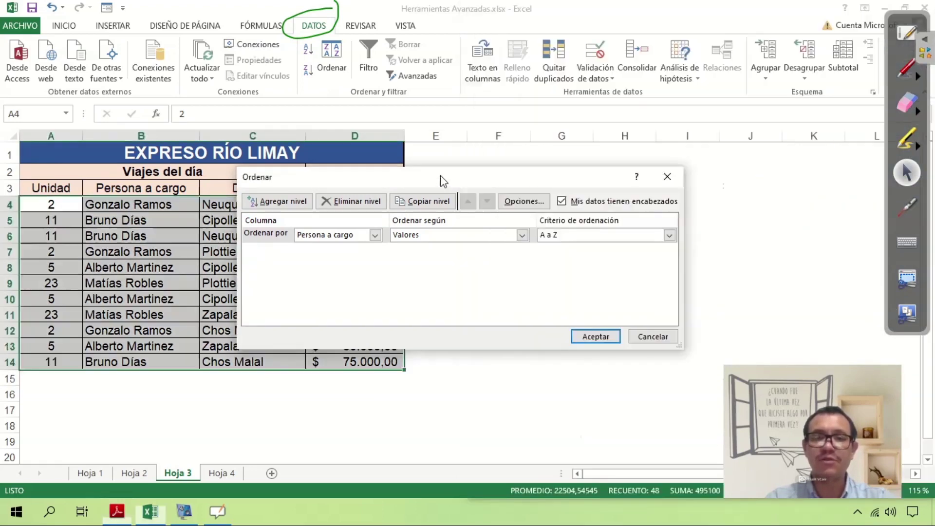
{"action": "left_click_drag", "start_coordinate": [468, 180], "coordinate": [398, 181]}
Step: Set the first sort level to Destino, ordered A a Z
{"action": "left_click", "coordinate": [306, 237]}
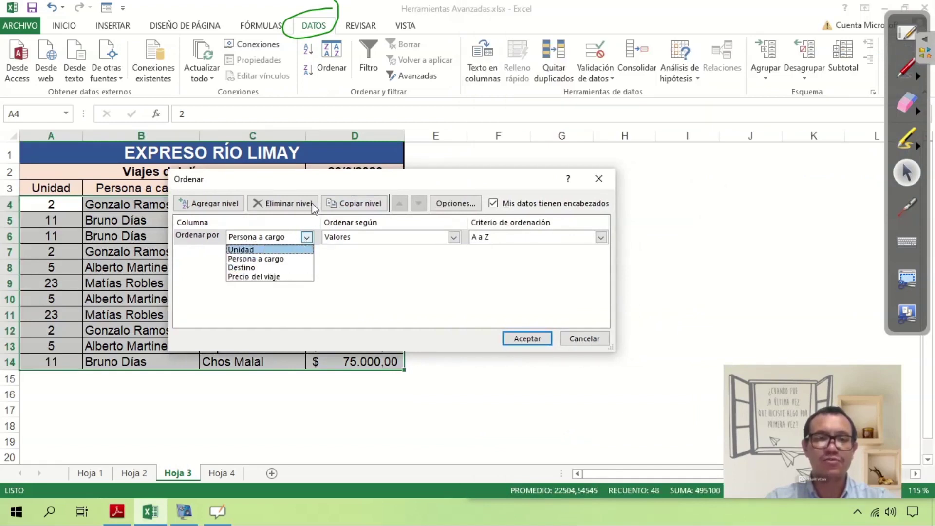
{"action": "left_click", "coordinate": [325, 184]}
{"action": "left_click_drag", "start_coordinate": [325, 184], "coordinate": [306, 274]}
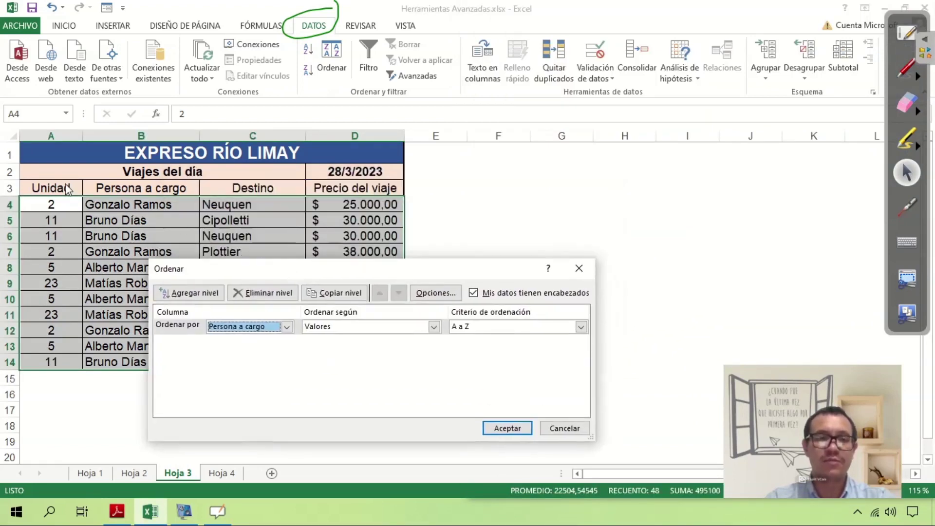
{"action": "left_click", "coordinate": [286, 328]}
{"action": "left_click", "coordinate": [233, 358]}
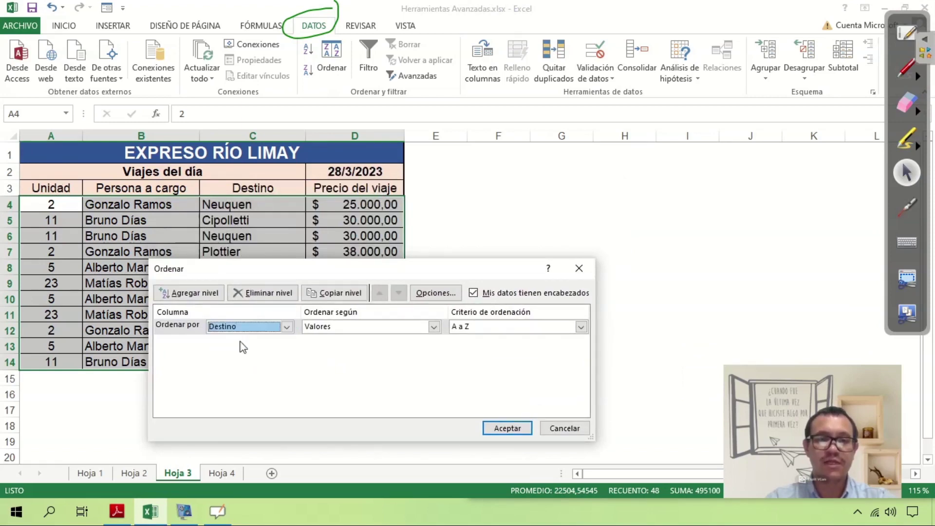
{"action": "left_click", "coordinate": [117, 511]}
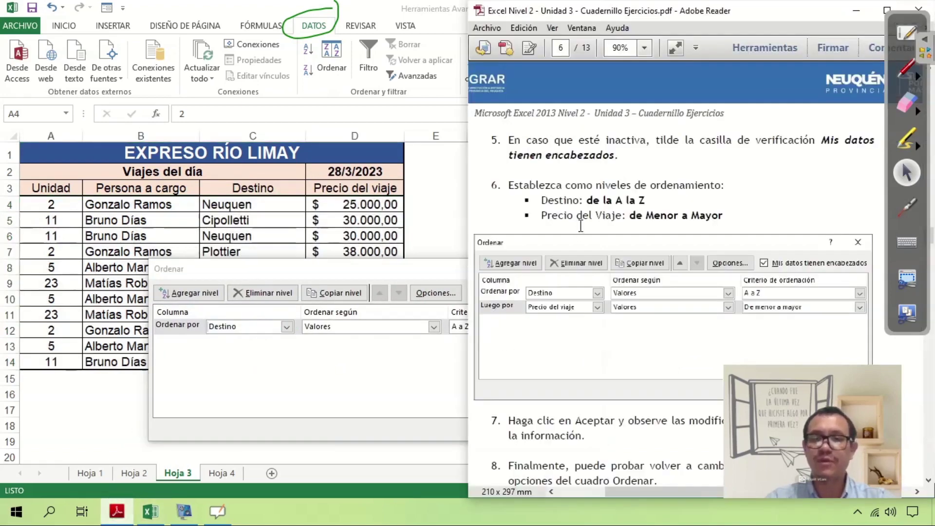
{"action": "left_click", "coordinate": [411, 369]}
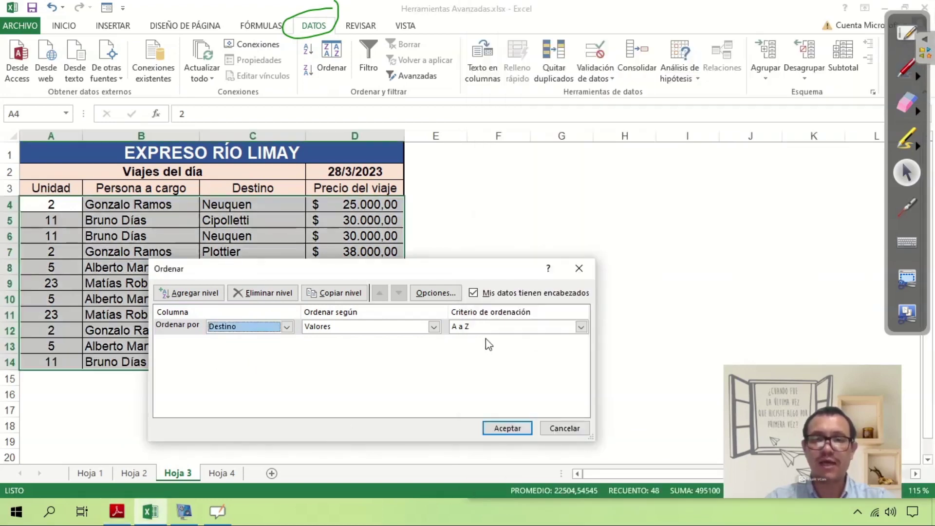
{"action": "left_click", "coordinate": [477, 327]}
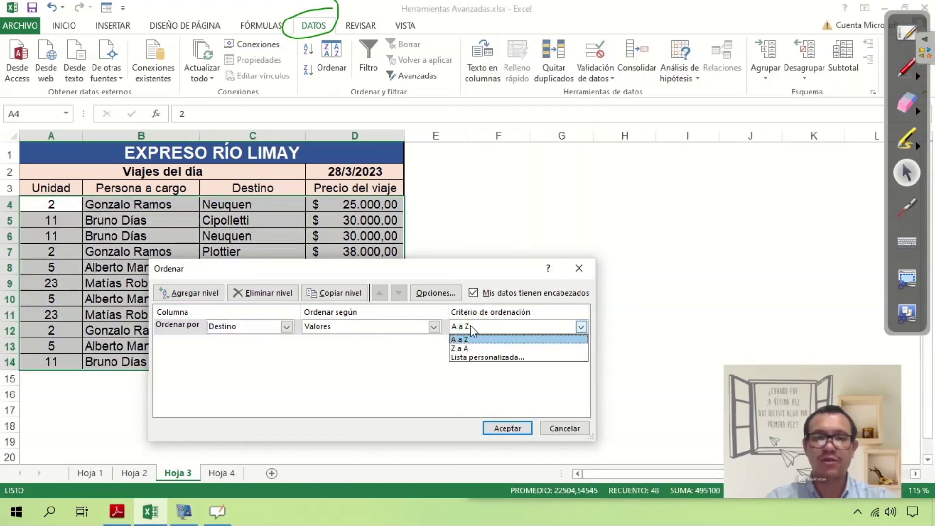
{"action": "left_click", "coordinate": [470, 325]}
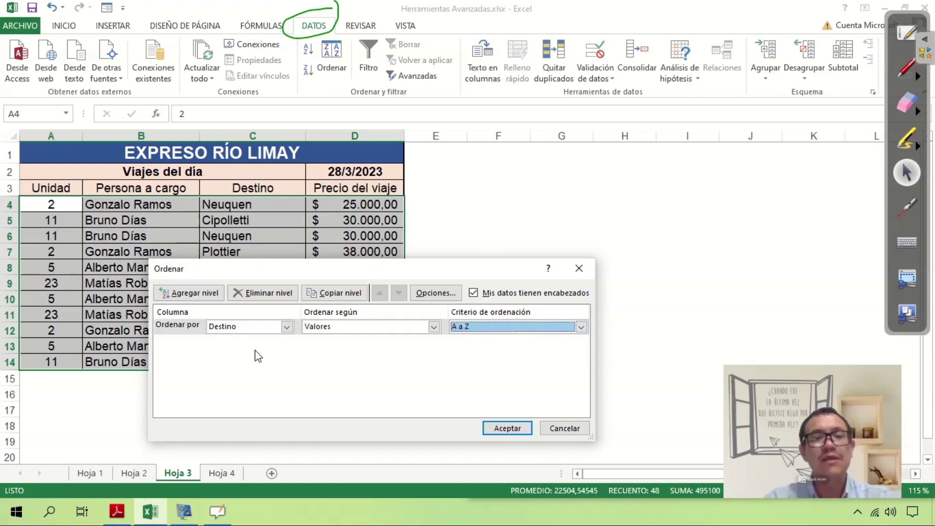
Step: Add a second level sorting Precio del viaje De menor a mayor
{"action": "left_click", "coordinate": [191, 294]}
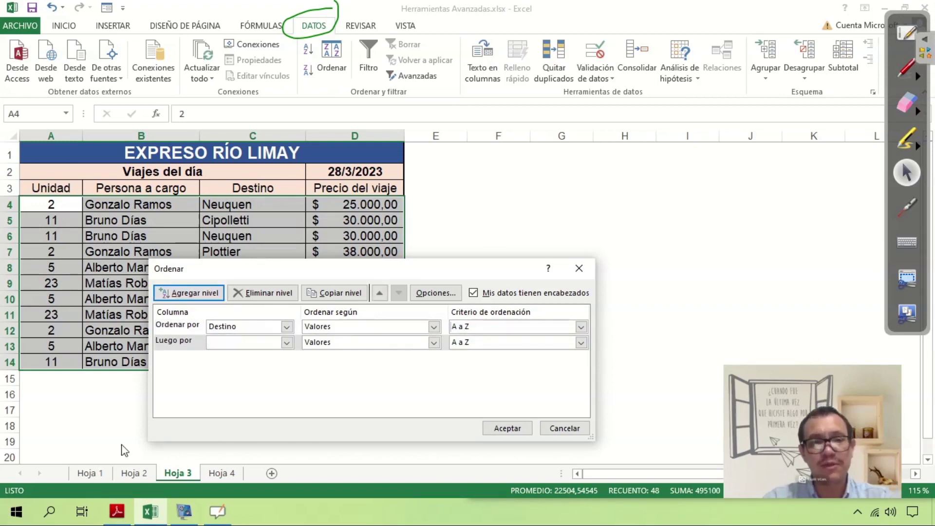
{"action": "left_click", "coordinate": [118, 516]}
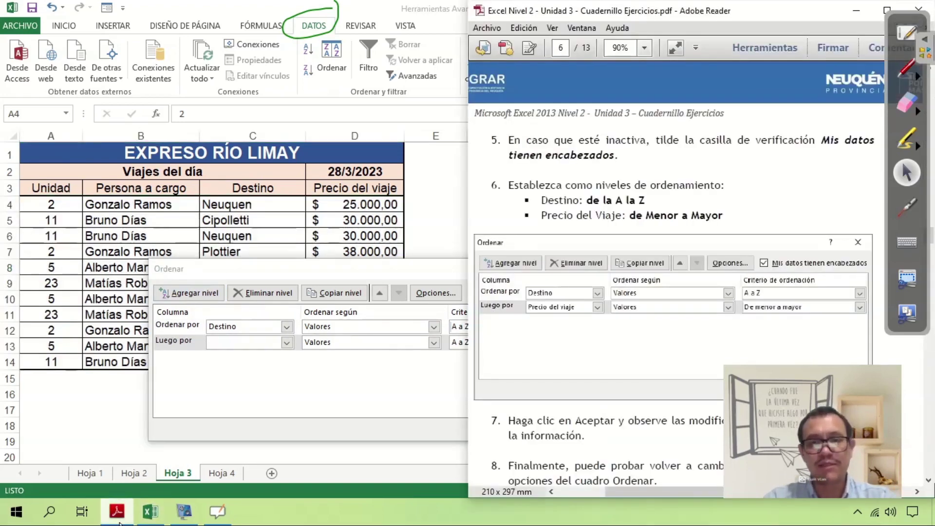
{"action": "left_click", "coordinate": [118, 514]}
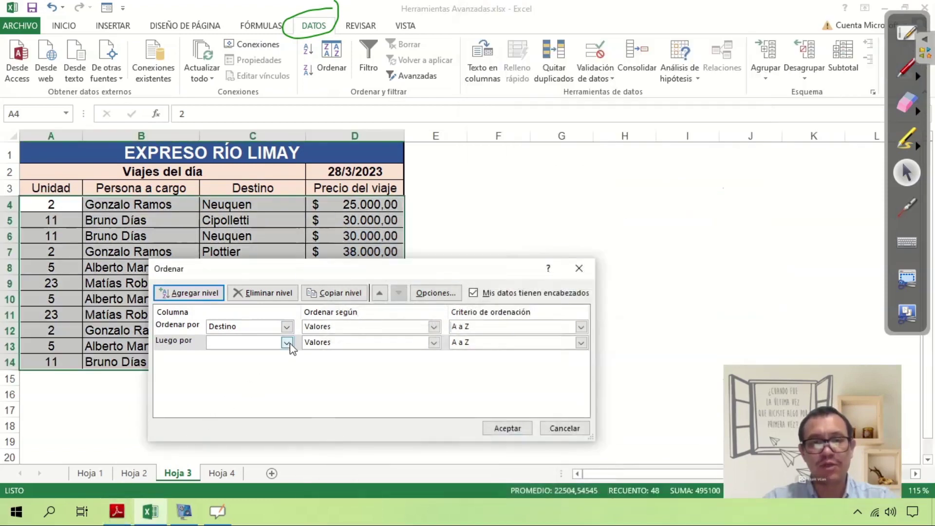
{"action": "left_click", "coordinate": [286, 343]}
{"action": "left_click", "coordinate": [255, 382]}
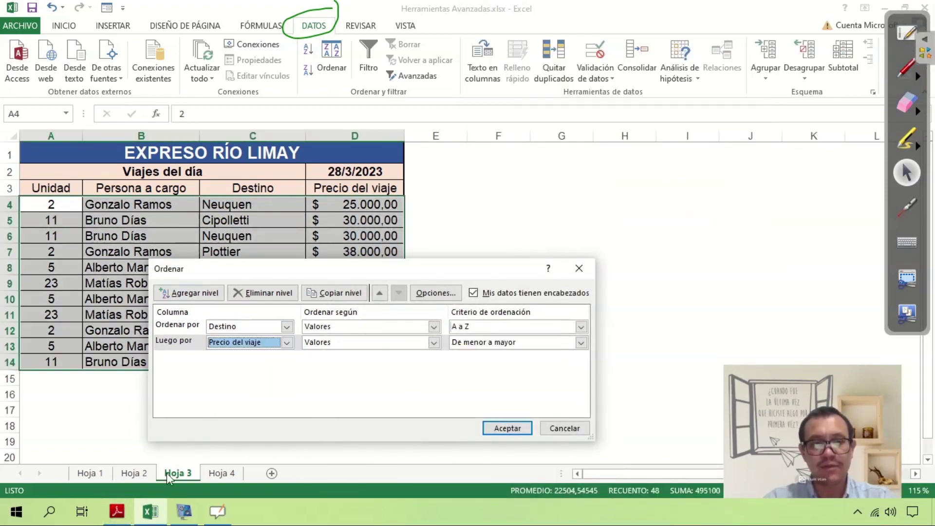
{"action": "left_click", "coordinate": [120, 516]}
{"action": "left_click", "coordinate": [121, 522]}
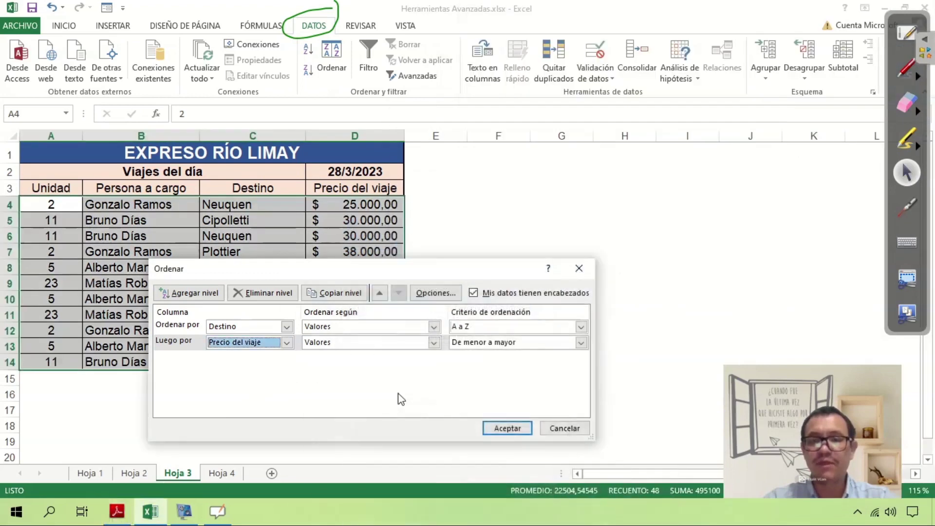
{"action": "left_click", "coordinate": [484, 342]}
{"action": "left_click", "coordinate": [483, 355]}
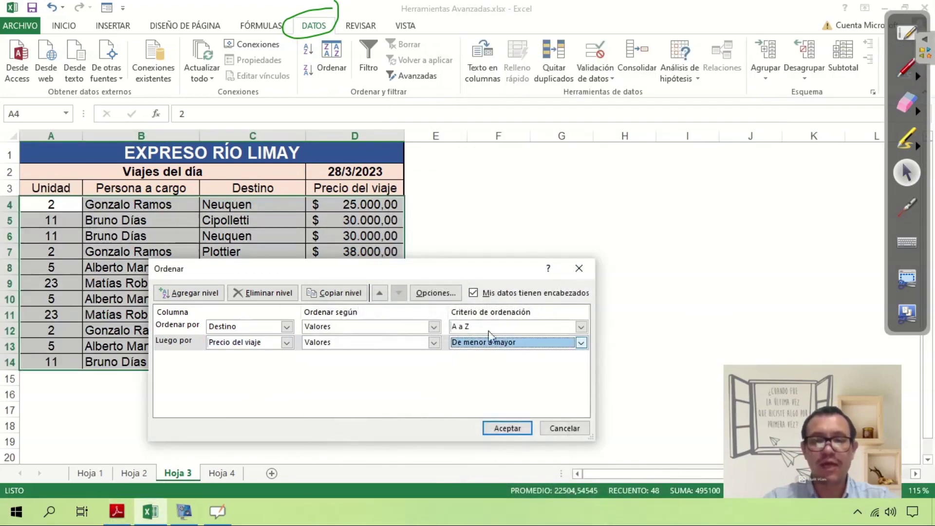
{"action": "left_click_drag", "start_coordinate": [424, 270], "coordinate": [695, 180]}
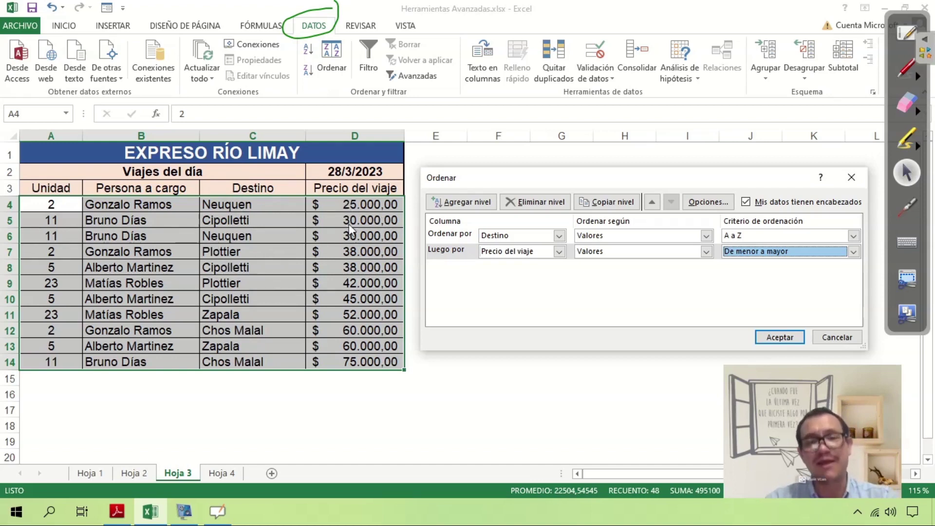
Step: Apply the two-level sort, then mark the sorted Destino and prices with the pen and erase the marks
{"action": "left_click", "coordinate": [799, 338]}
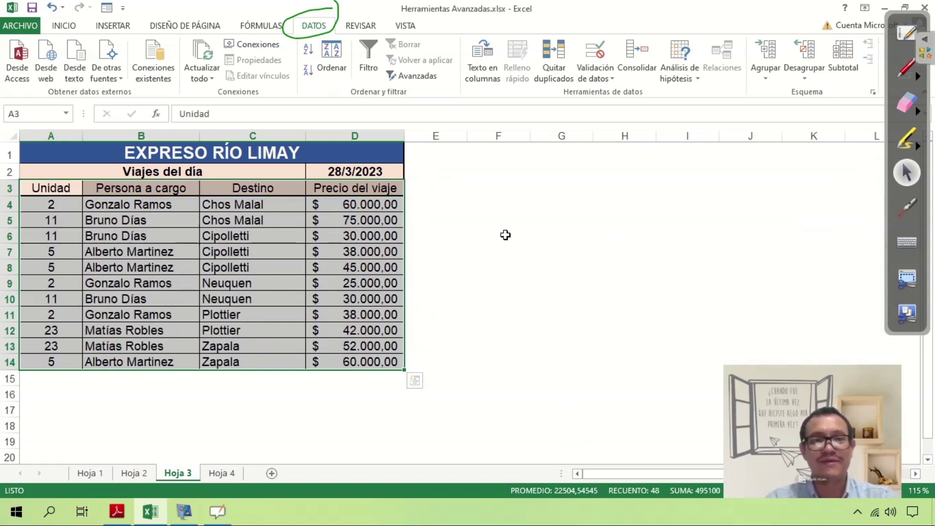
{"action": "left_click", "coordinate": [505, 236]}
{"action": "left_click", "coordinate": [907, 68]}
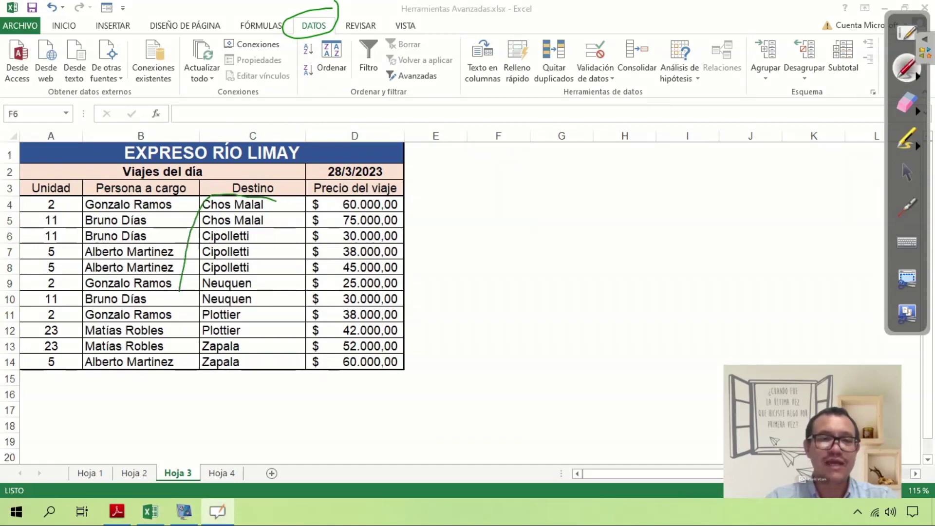
{"action": "left_click_drag", "start_coordinate": [210, 377], "coordinate": [294, 233]}
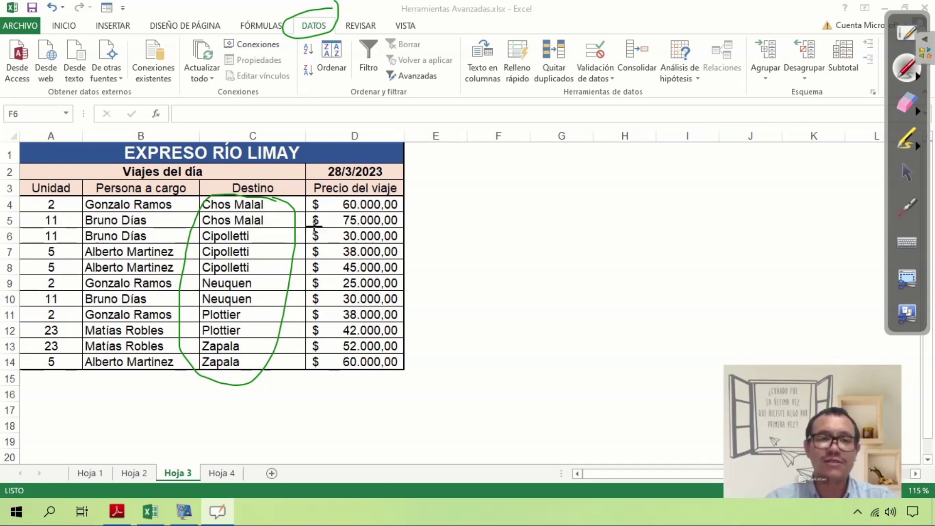
{"action": "left_click_drag", "start_coordinate": [400, 206], "coordinate": [416, 197]}
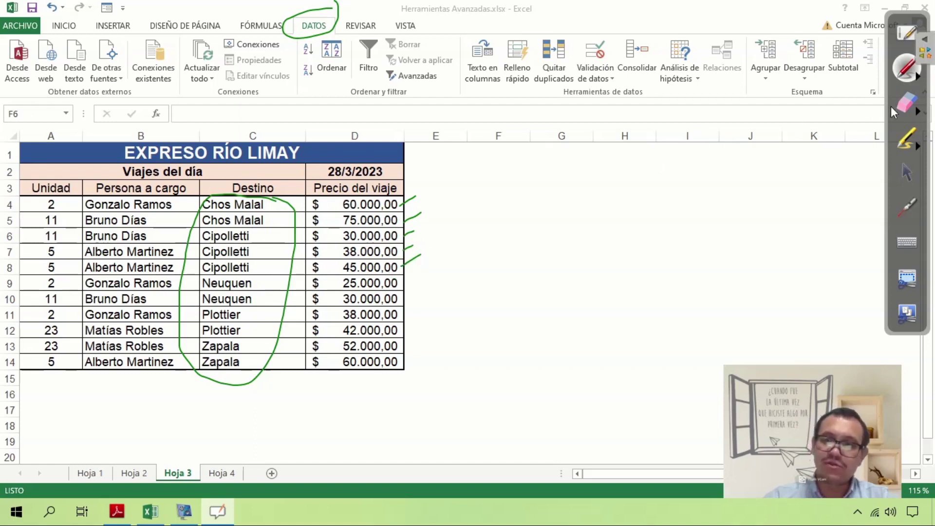
{"action": "left_click", "coordinate": [907, 102]}
{"action": "mouse_move", "coordinate": [438, 203]}
{"action": "left_mouse_down"}
{"action": "mouse_move", "coordinate": [405, 258]}
{"action": "mouse_move", "coordinate": [242, 190]}
{"action": "mouse_move", "coordinate": [316, 26]}
{"action": "left_mouse_up"}
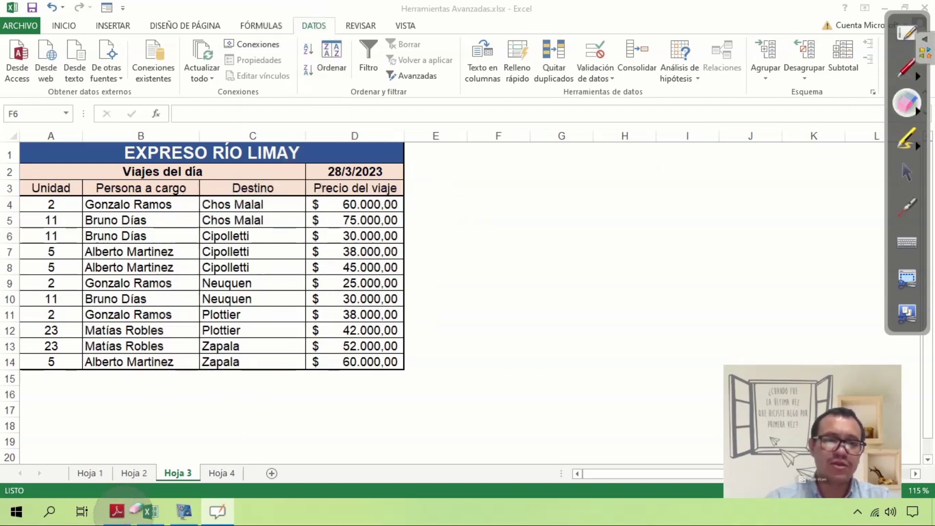
{"action": "left_click", "coordinate": [907, 173]}
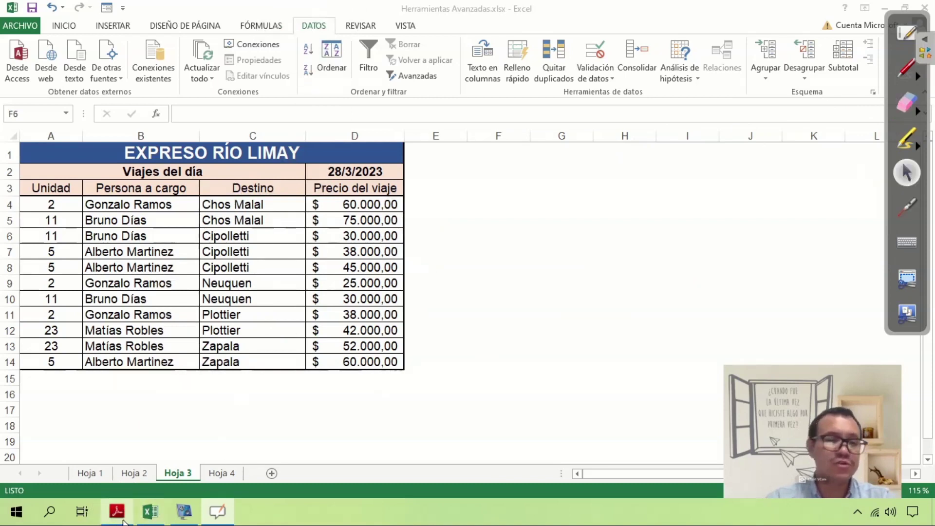
{"action": "left_click", "coordinate": [117, 511]}
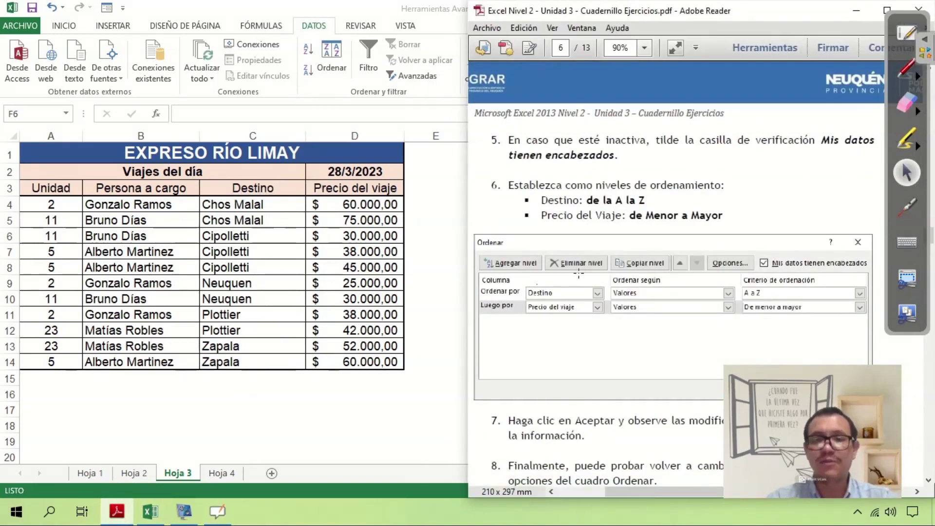
{"action": "scroll", "coordinate": [580, 244], "scroll_direction": "down", "scroll_amount": 3}
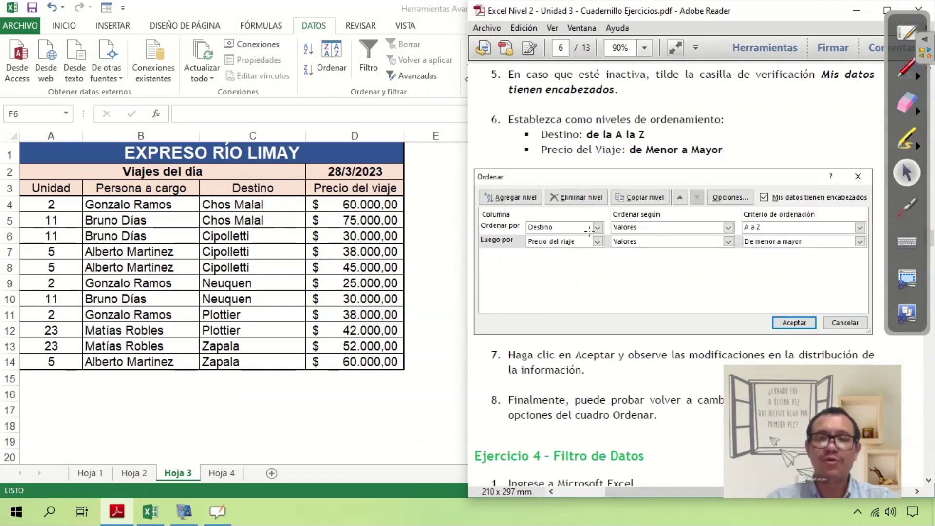
{"action": "scroll", "coordinate": [631, 293], "scroll_direction": "down", "scroll_amount": 2}
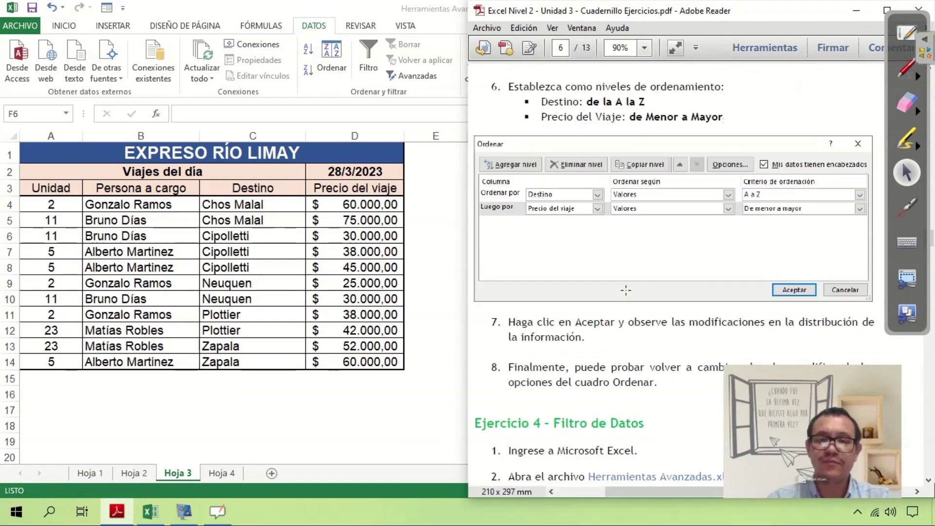
{"action": "scroll", "coordinate": [623, 288], "scroll_direction": "down", "scroll_amount": 3}
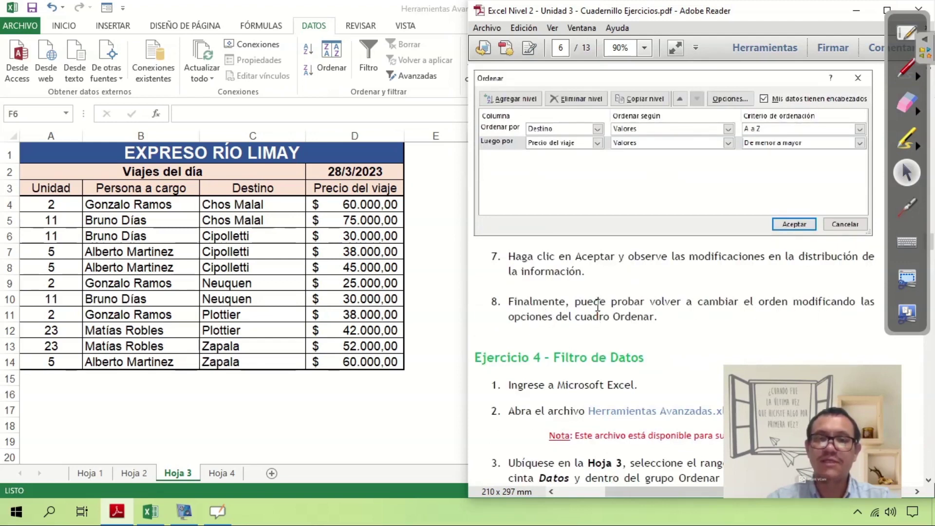
{"action": "key", "text": "alt+Tab"}
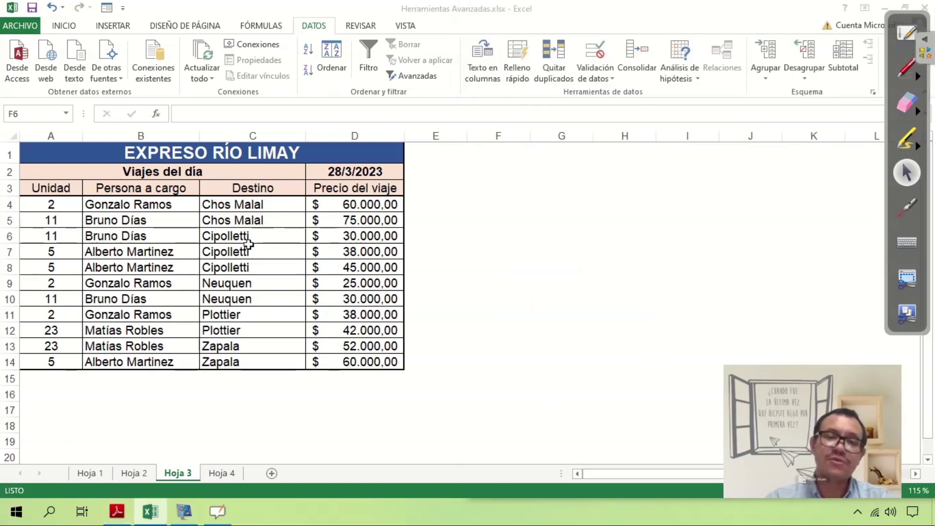
{"action": "left_click_drag", "start_coordinate": [70, 187], "coordinate": [360, 363]}
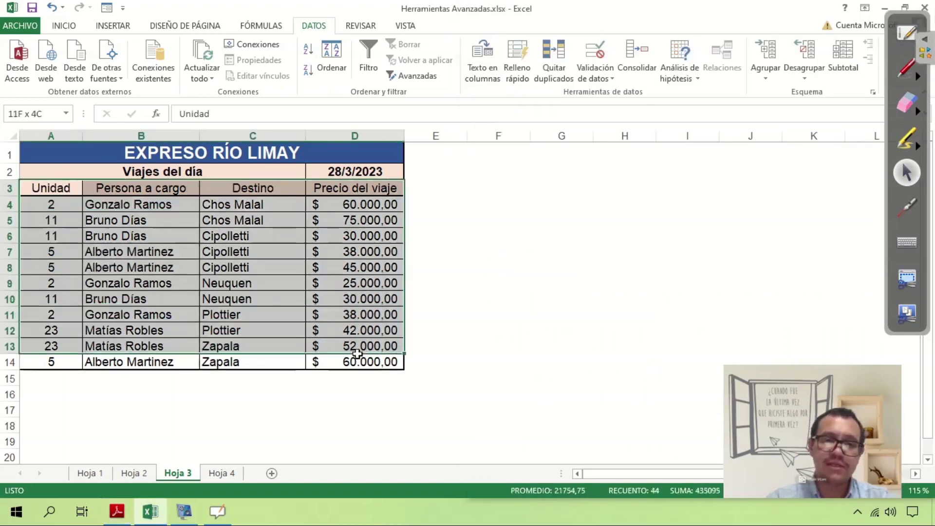
{"action": "left_click", "coordinate": [332, 54]}
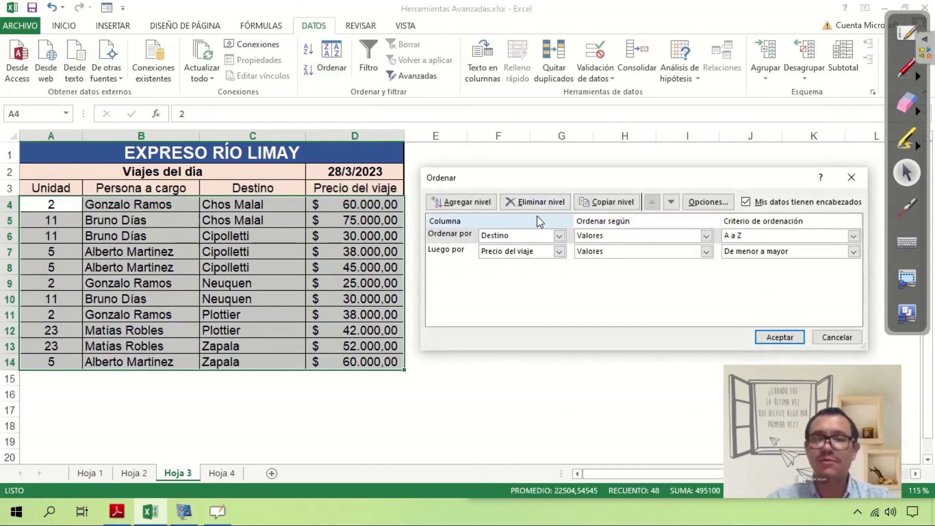
{"action": "left_click", "coordinate": [787, 340]}
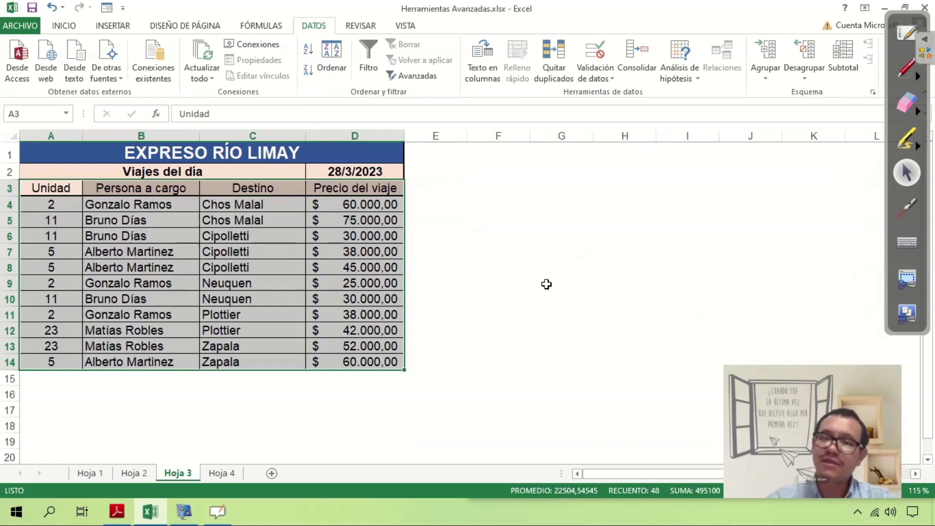